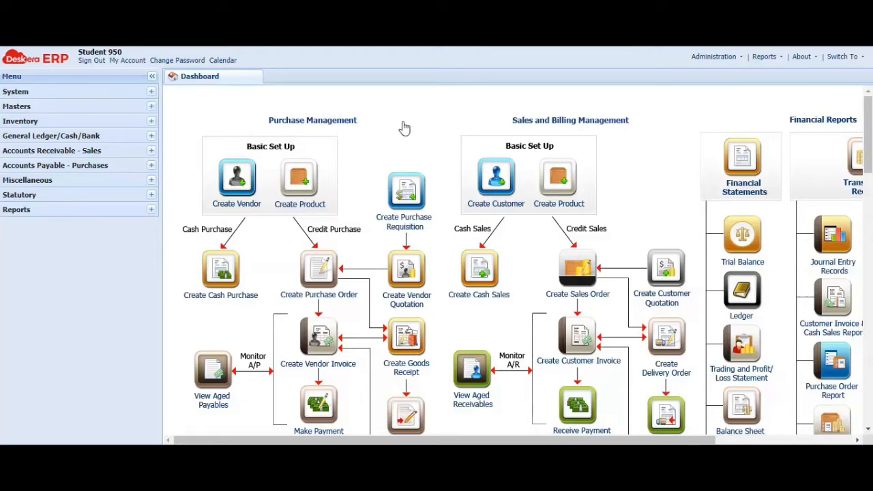
# - Open the delivery order report among the Accounts Receivable sales entries
pyautogui.click(152, 150)
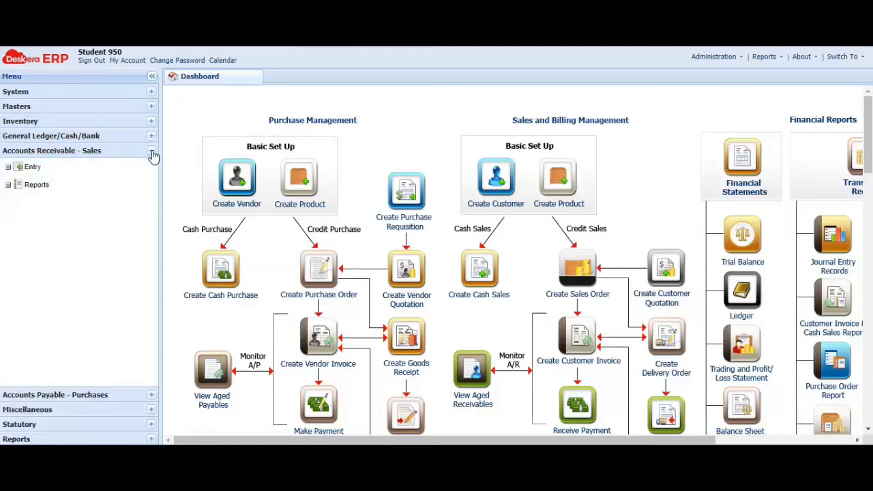
pyautogui.click(7, 167)
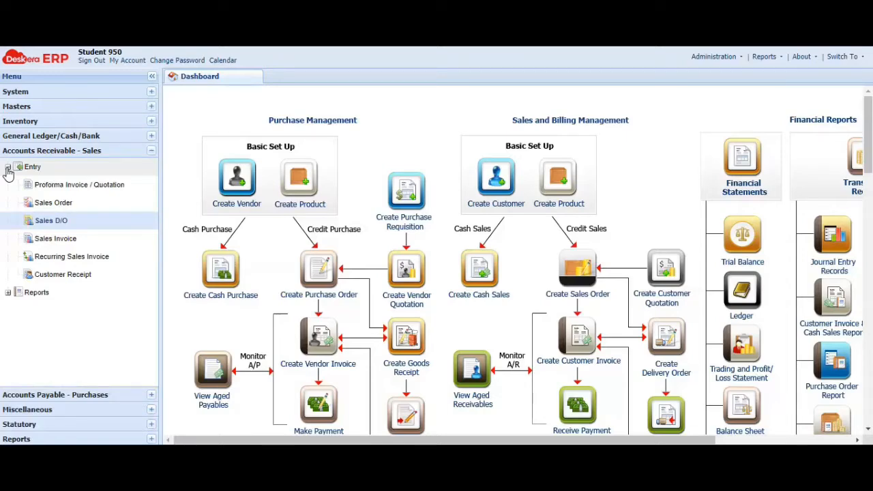
pyautogui.click(68, 228)
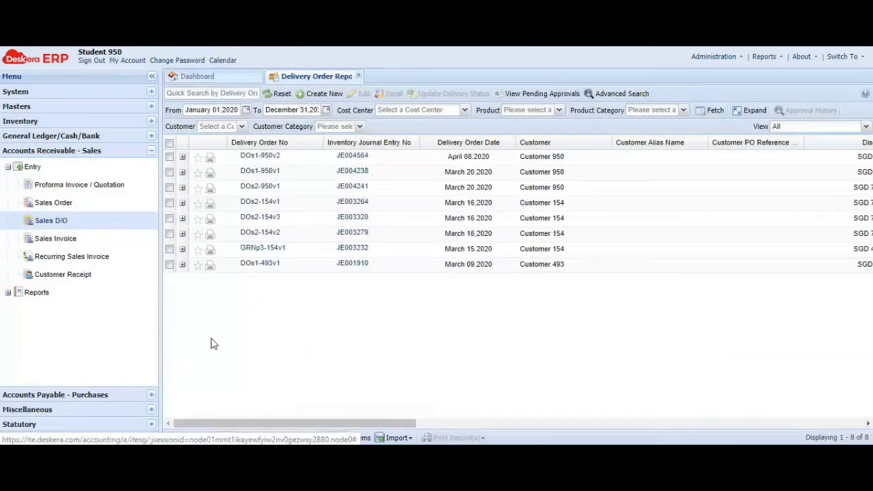
# - Print the April 08, 2020 delivery order for Customer 950 with the Default Template, overwriting its existing PDF on the Desktop
pyautogui.click(168, 157)
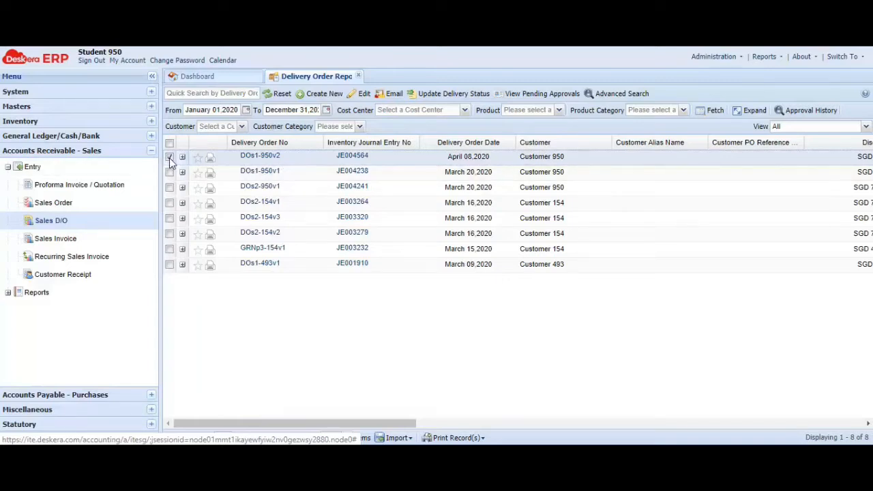
pyautogui.click(450, 438)
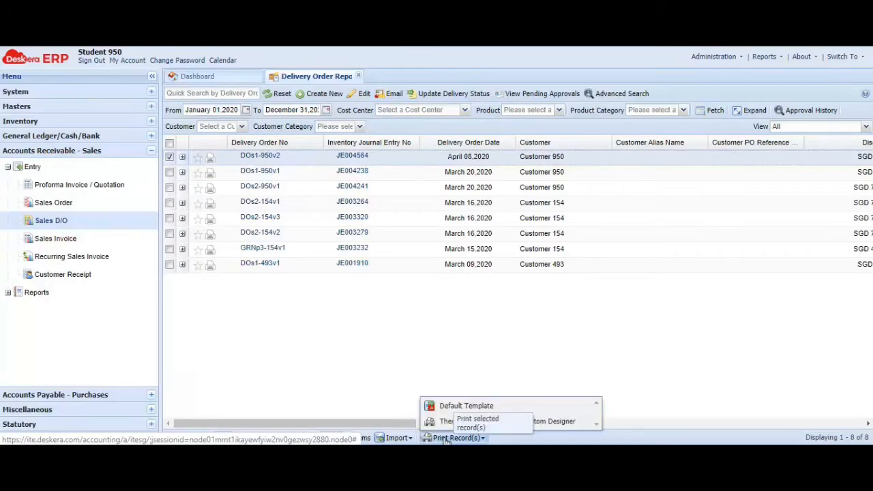
pyautogui.click(454, 408)
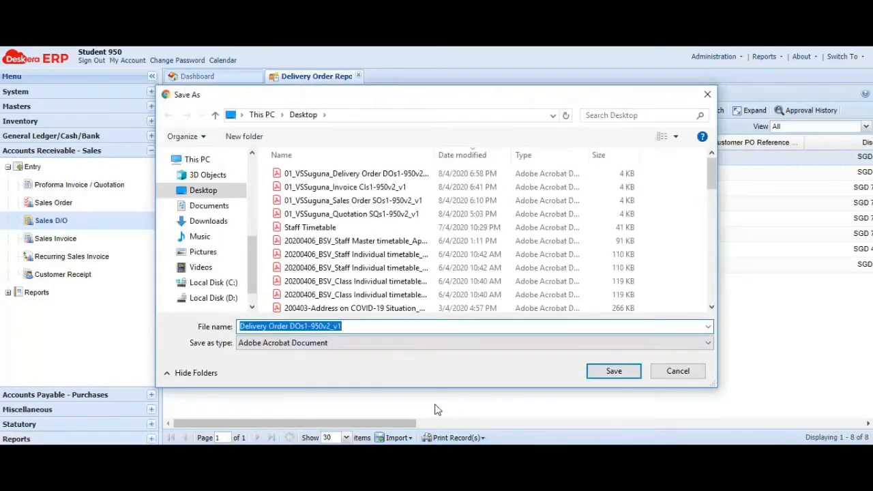
pyautogui.click(369, 174)
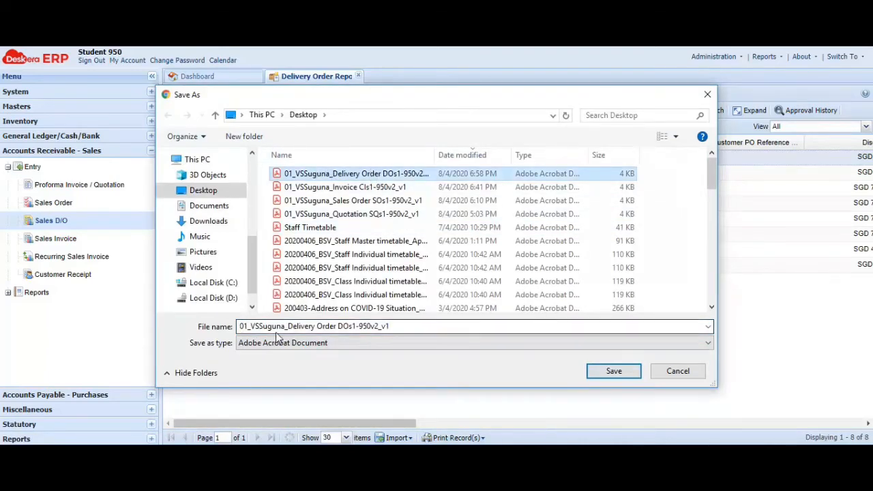
pyautogui.click(622, 374)
pyautogui.click(500, 225)
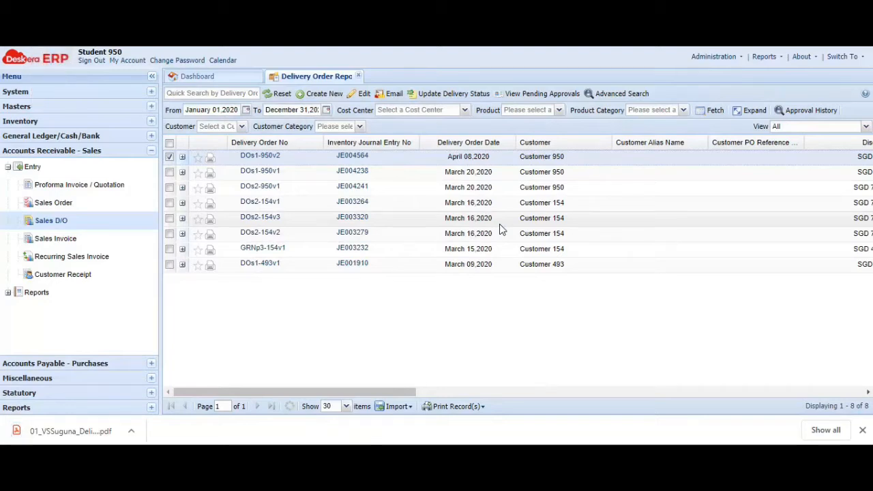
pyautogui.click(863, 431)
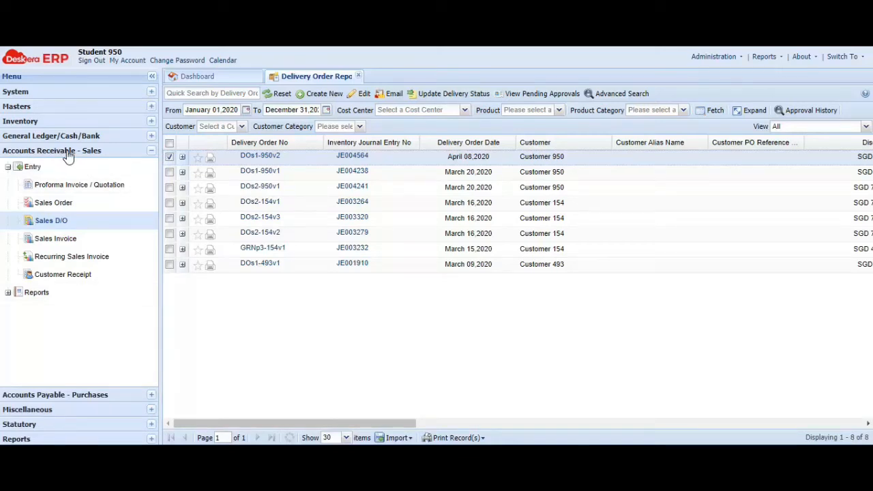
# - Create a new customer receipt and set its sequence format to NA
pyautogui.click(84, 285)
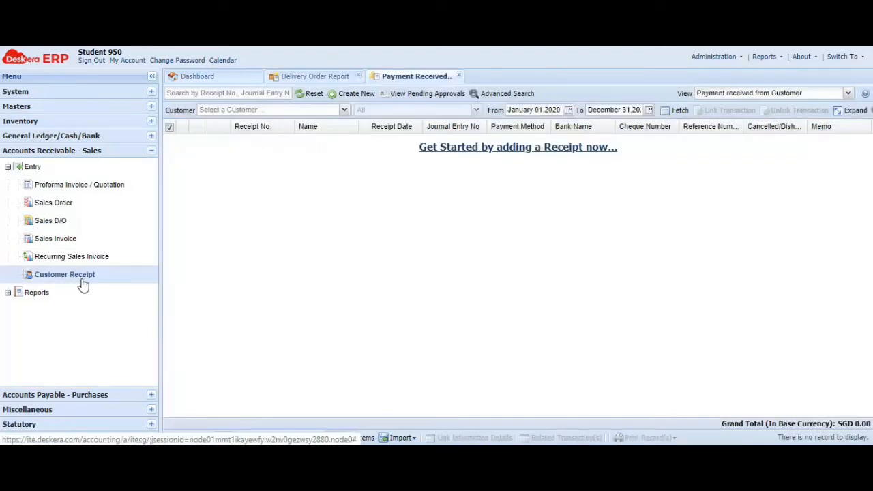
pyautogui.click(362, 95)
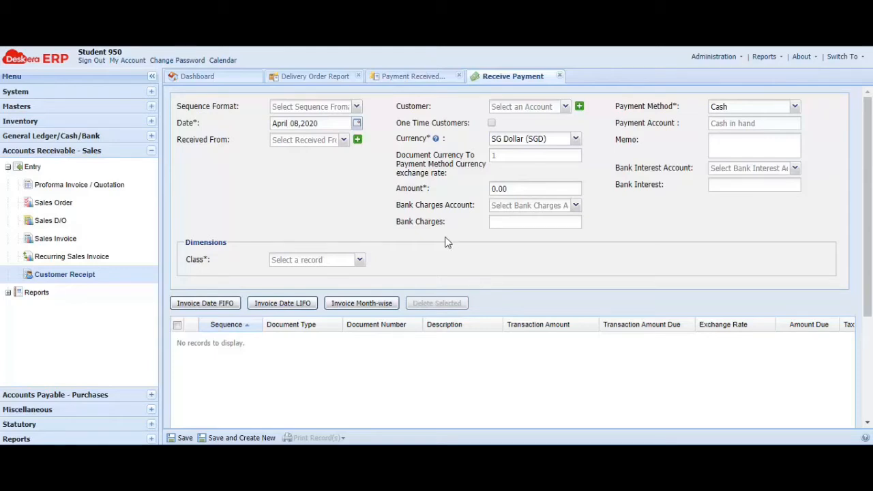
pyautogui.click(356, 107)
pyautogui.click(302, 128)
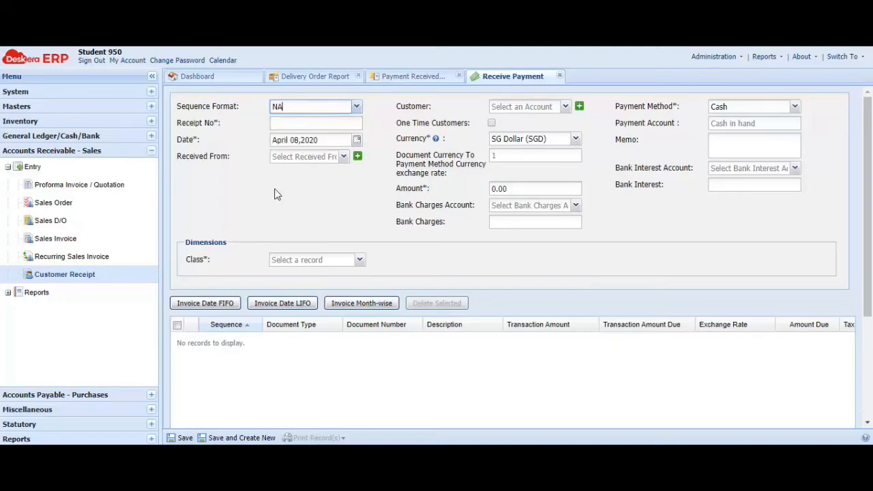
# - Enter Rs1-950v2 as the receipt number and choose Customer 950 as the customer
pyautogui.click(282, 124)
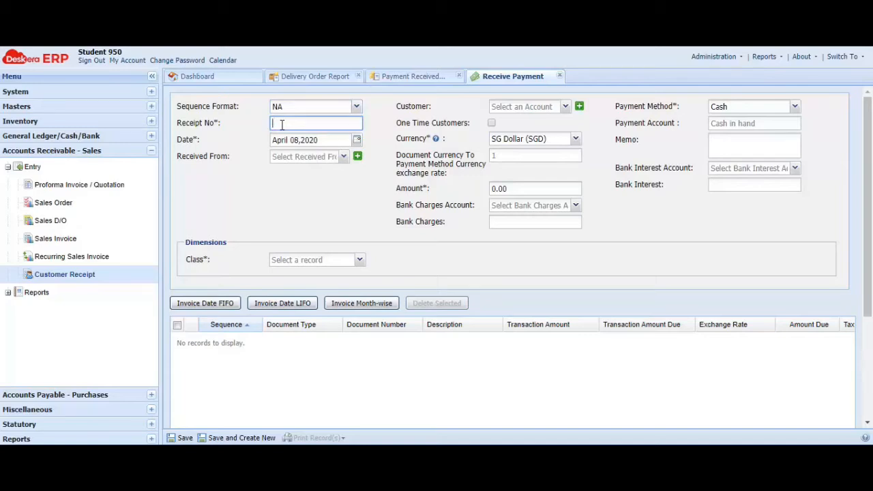
pyautogui.write('Rs1-950')
pyautogui.write('v2')
pyautogui.click(282, 124)
pyautogui.write('1')
pyautogui.click(565, 109)
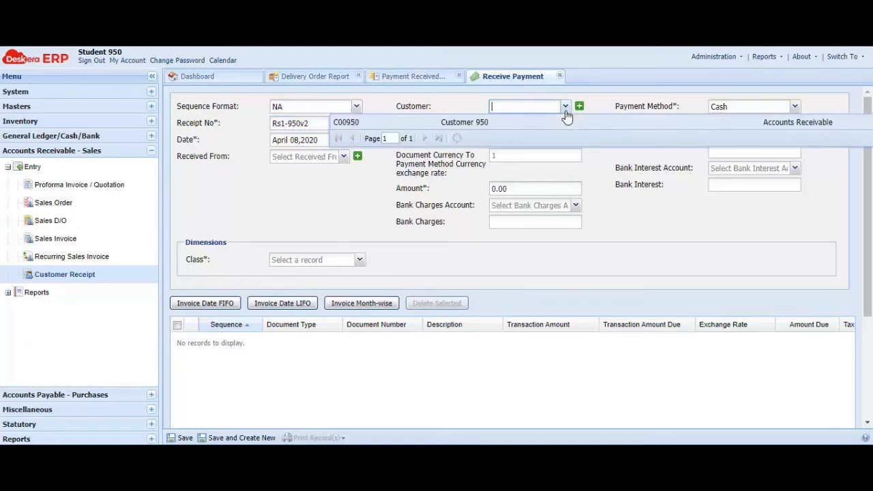
pyautogui.click(472, 124)
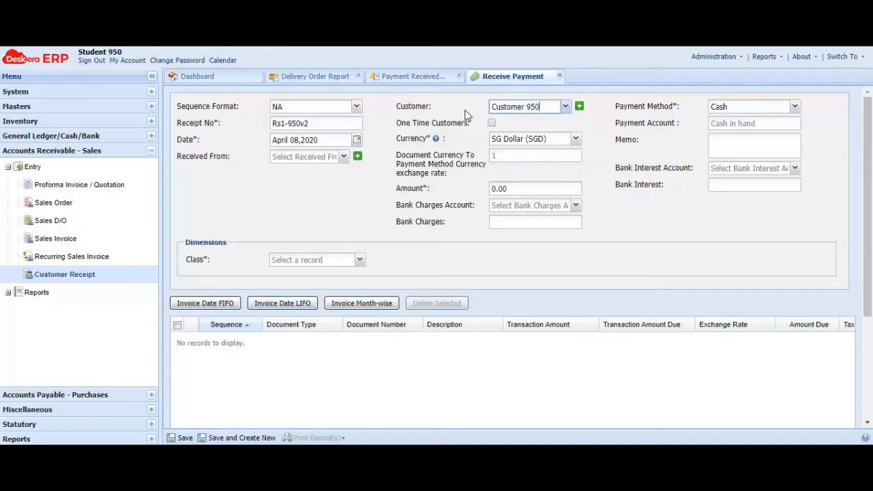
# - Try allocating a receipt amount of 95.34 by Invoice Date FIFO and check the resulting invoice line and totals
pyautogui.click(520, 188)
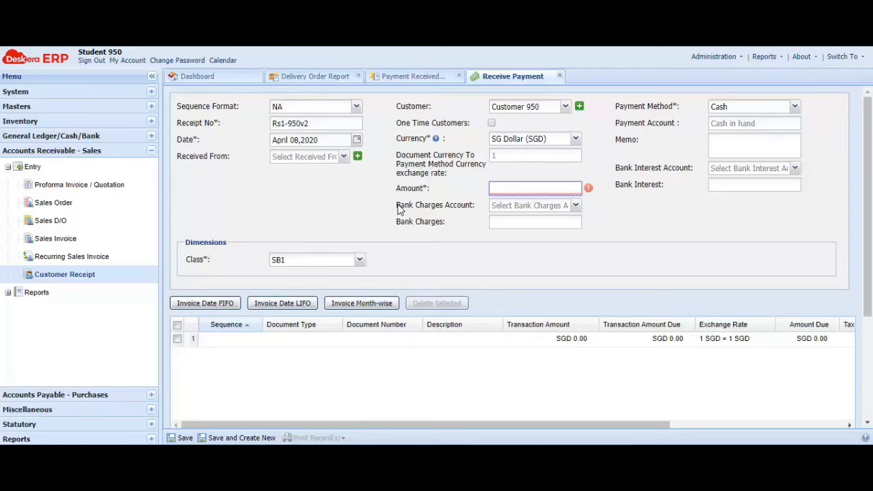
pyautogui.write('95')
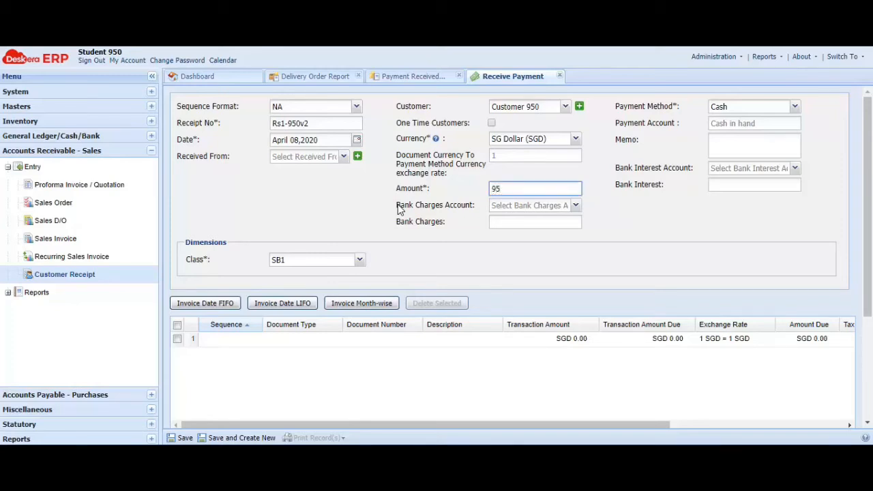
pyautogui.write('.34')
pyautogui.click(225, 304)
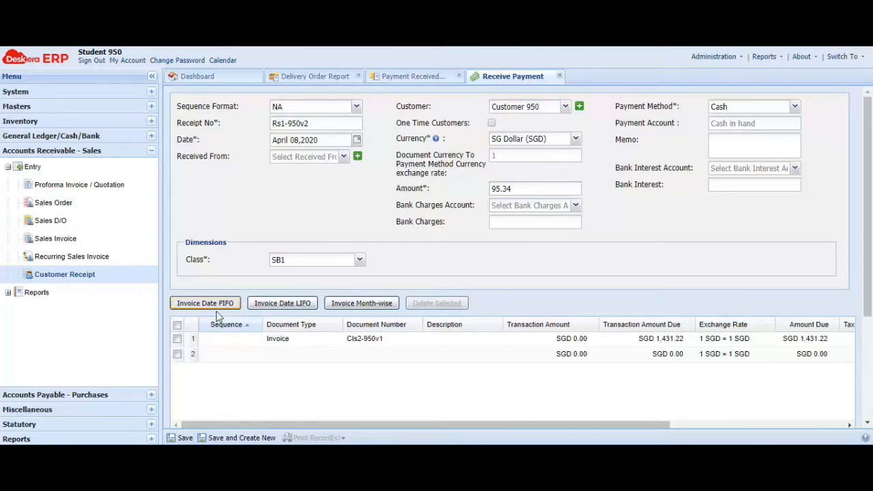
pyautogui.moveTo(266, 425); pyautogui.dragTo(439, 425)
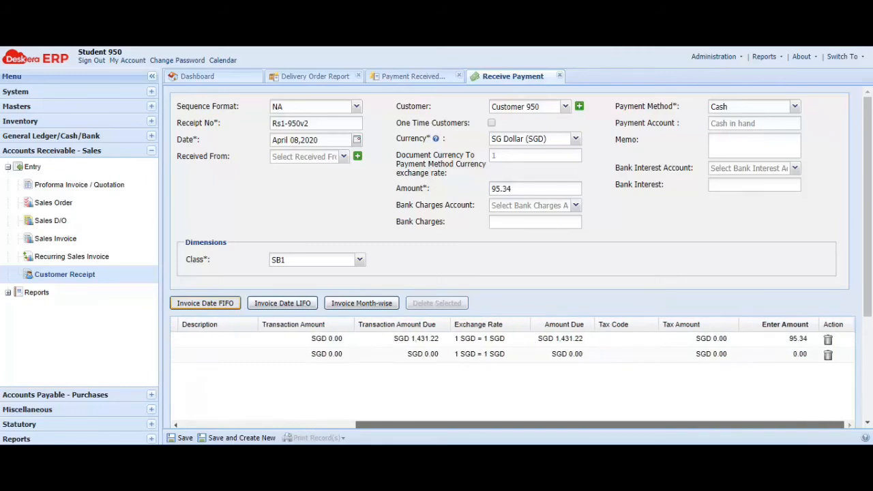
pyautogui.moveTo(440, 425); pyautogui.dragTo(214, 409)
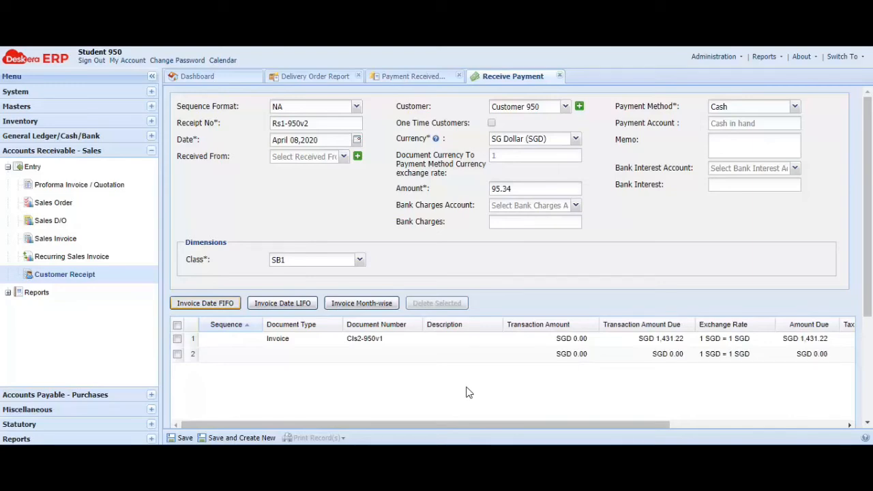
pyautogui.moveTo(479, 429); pyautogui.dragTo(523, 388)
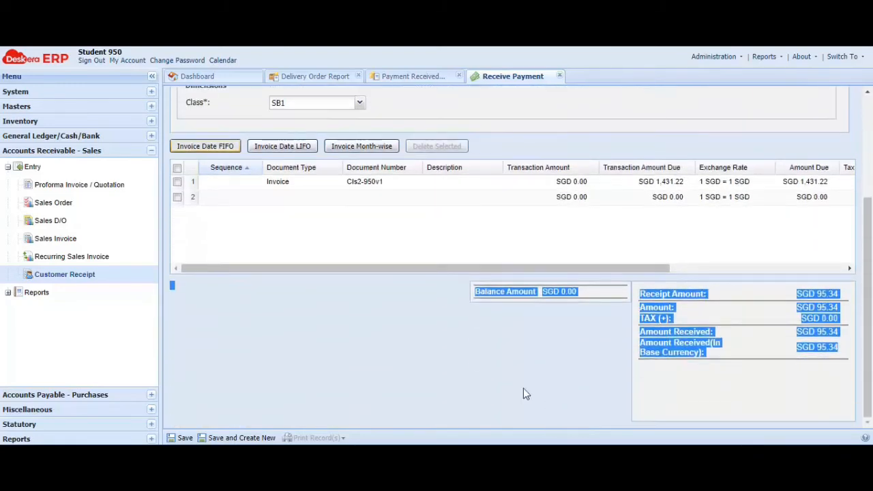
pyautogui.scroll(3, 390, 293)
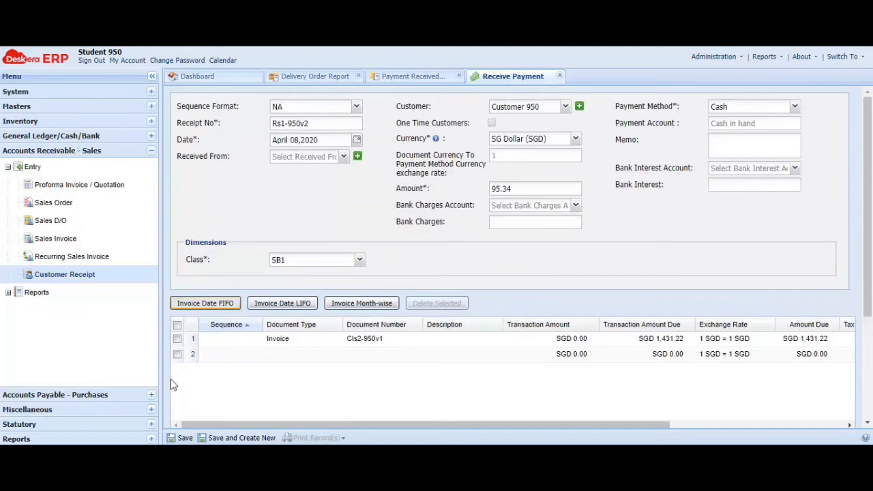
# - Delete the invoice line loaded by FIFO and try loading one by Invoice Date LIFO instead
pyautogui.click(177, 340)
pyautogui.click(436, 303)
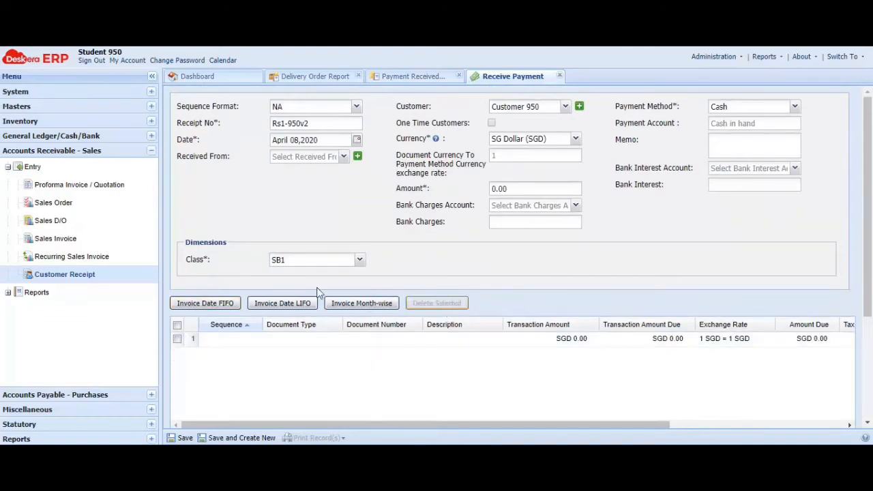
pyautogui.click(292, 303)
pyautogui.click(432, 266)
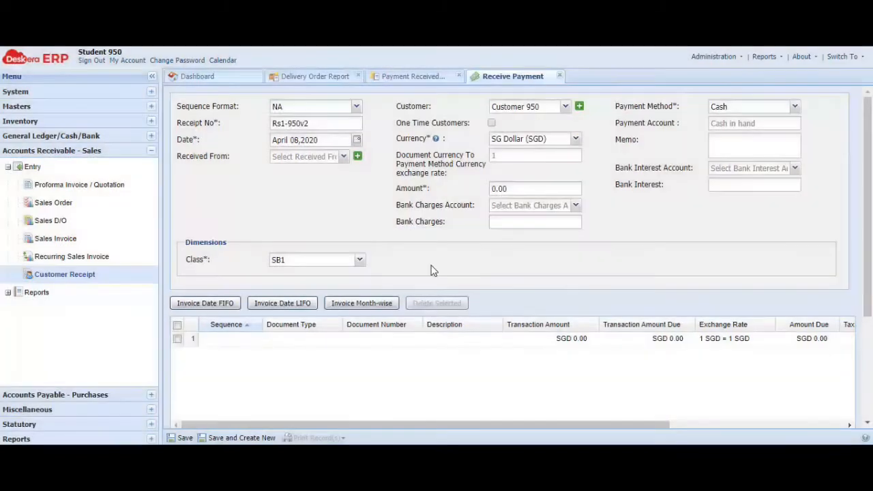
# - Set the receipt amount to 95.34 and load the matching invoice CIs1-950v2 by Invoice Date LIFO
pyautogui.click(525, 188)
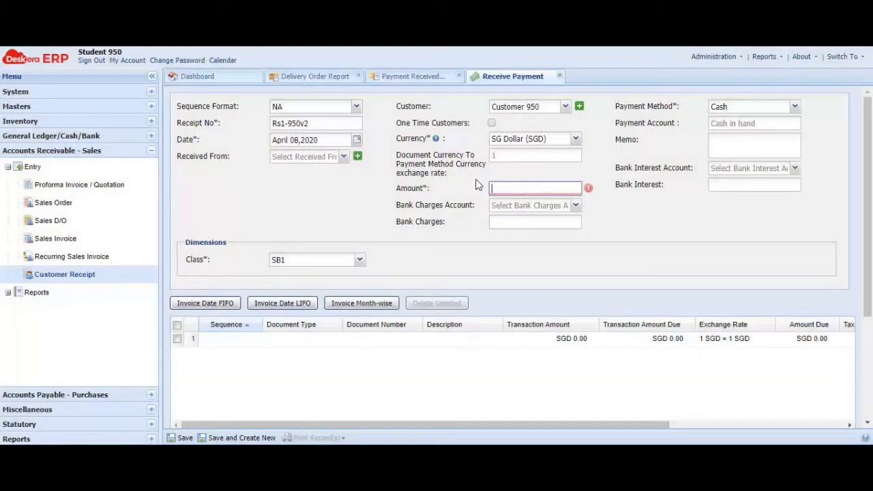
pyautogui.write('95.34')
pyautogui.click(456, 252)
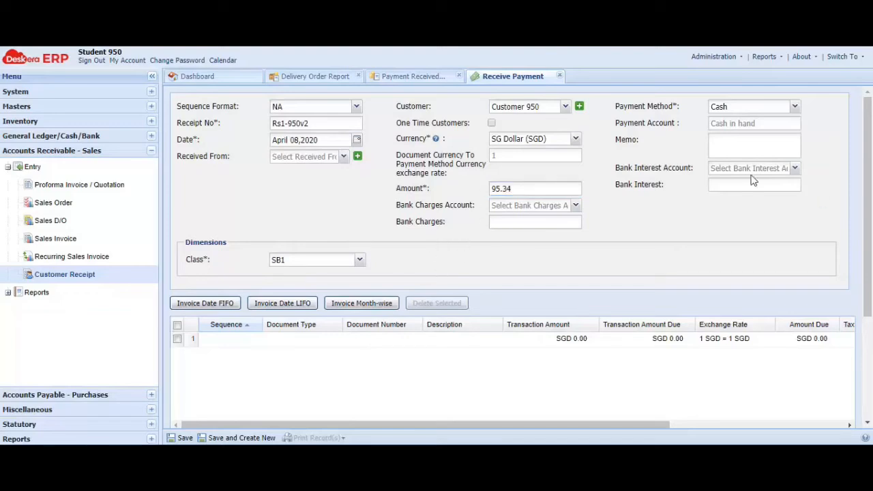
pyautogui.click(266, 310)
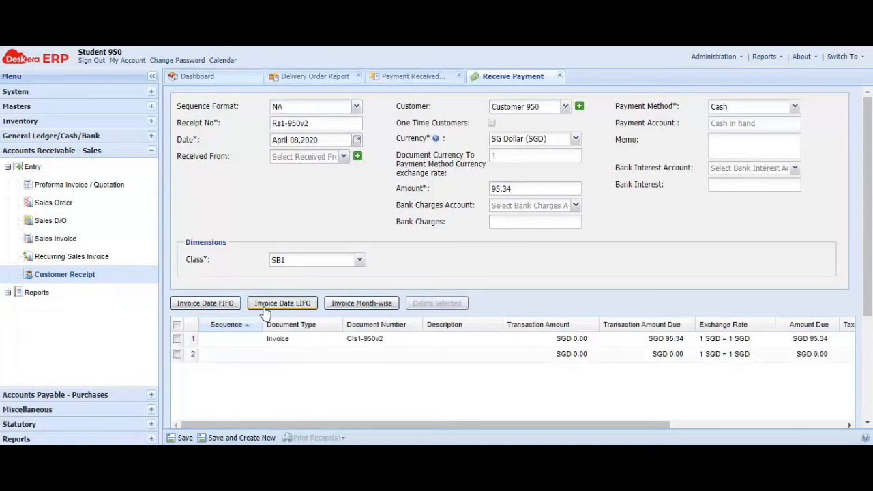
pyautogui.click(225, 305)
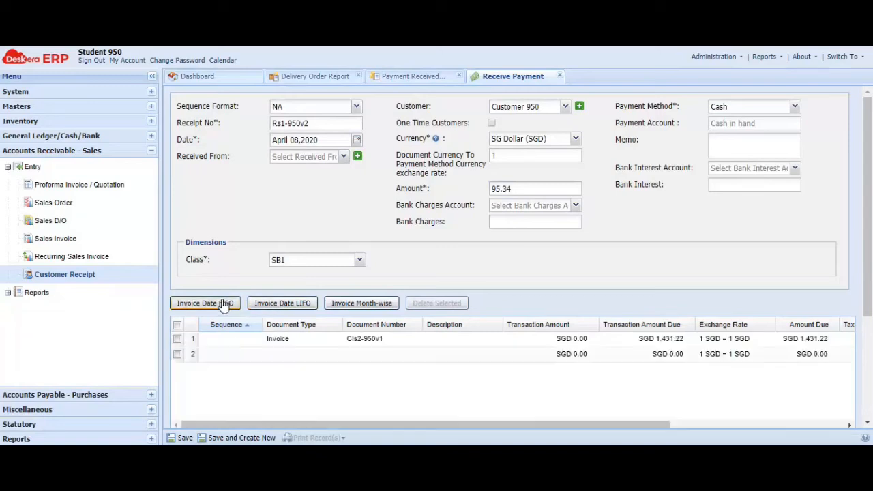
pyautogui.click(269, 309)
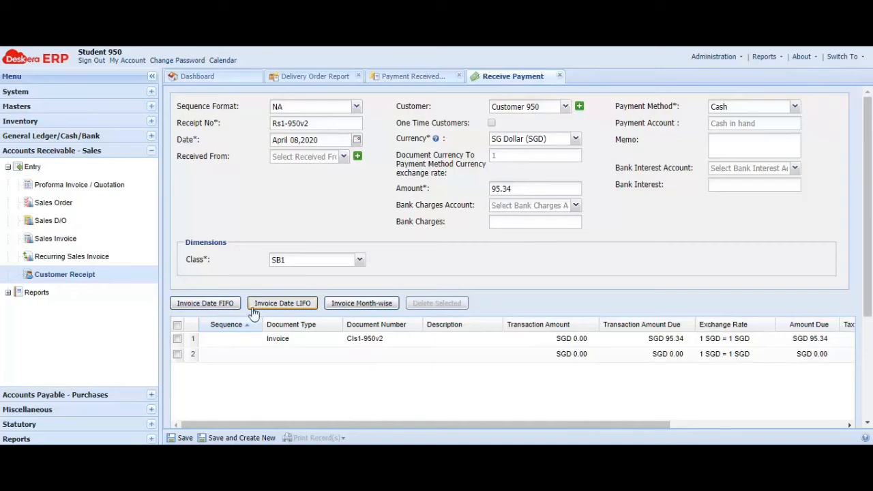
# - Select the CIs1-950v2 invoice line and check the amount entered against it
pyautogui.click(177, 340)
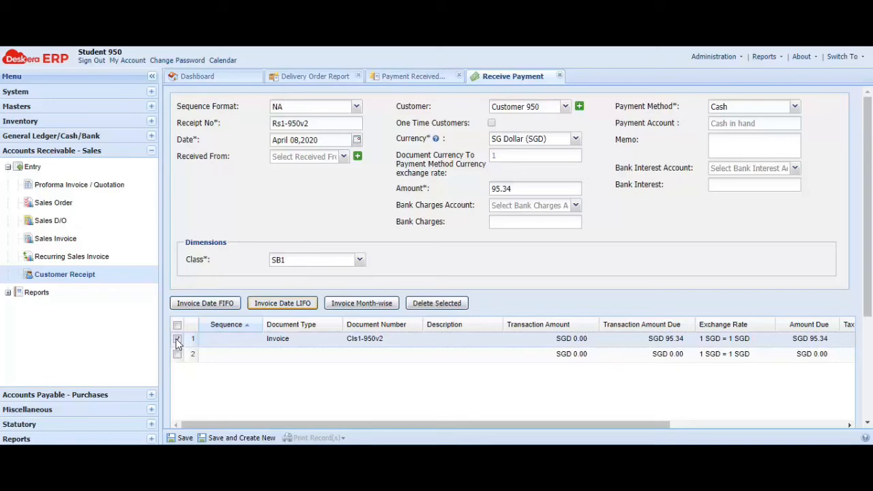
pyautogui.click(177, 339)
pyautogui.moveTo(612, 425); pyautogui.dragTo(776, 434)
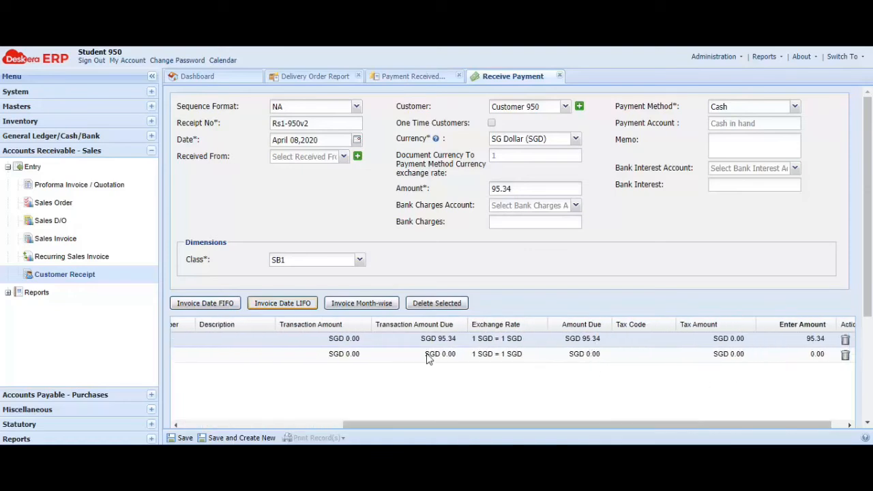
pyautogui.moveTo(724, 424); pyautogui.dragTo(500, 443)
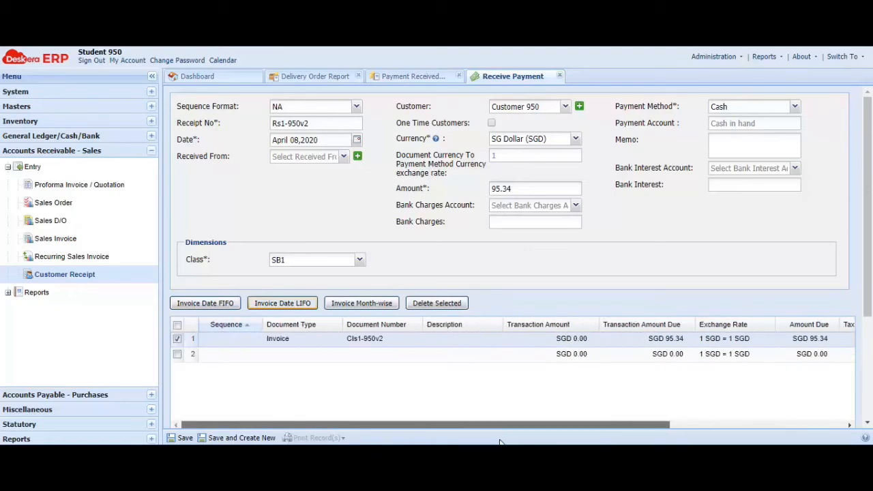
# - Save the customer receipt with confirmation and return to the list of payments received
pyautogui.click(181, 440)
pyautogui.click(416, 266)
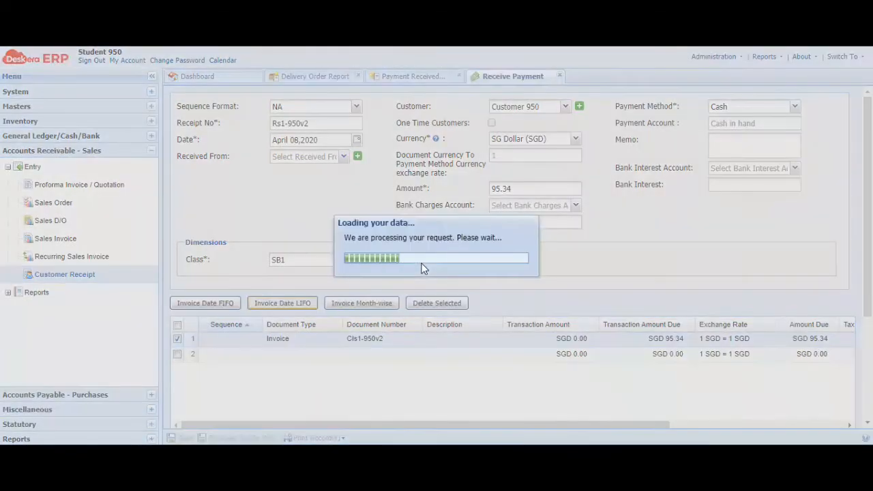
pyautogui.click(426, 271)
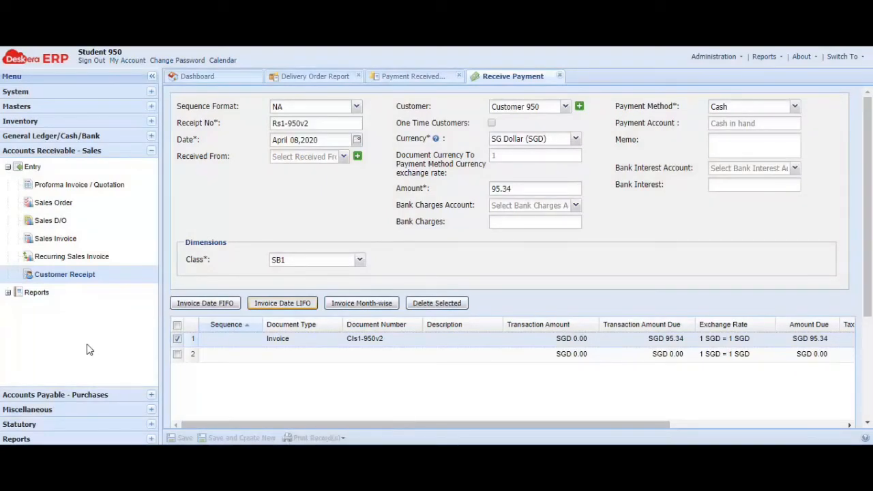
pyautogui.click(65, 274)
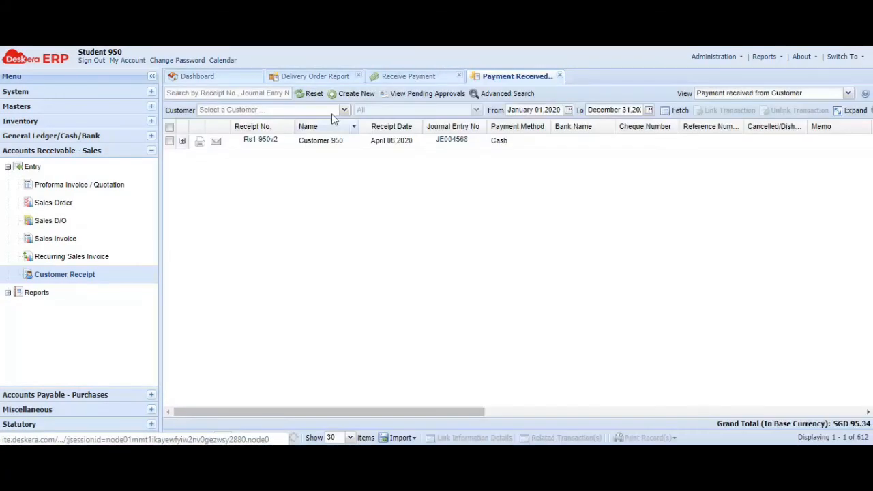
# - Select Customer 950's cash receipt in the payments received list and print it with the Default Template
pyautogui.click(170, 142)
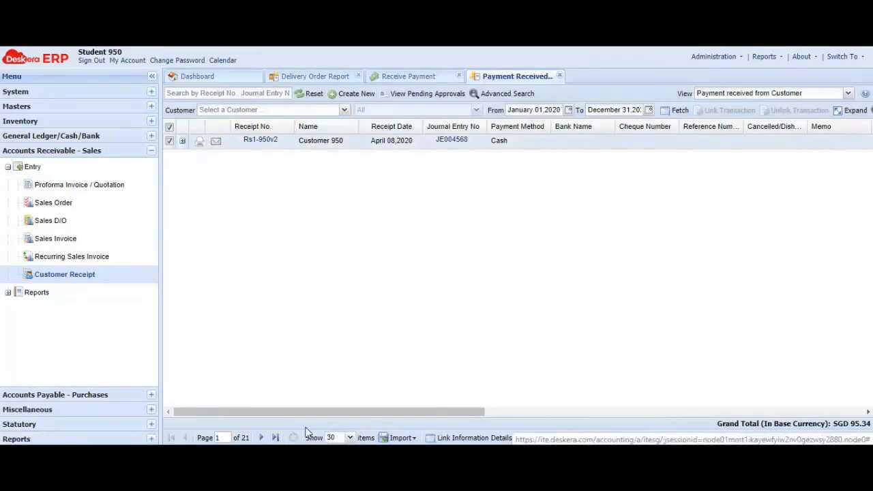
pyautogui.click(634, 438)
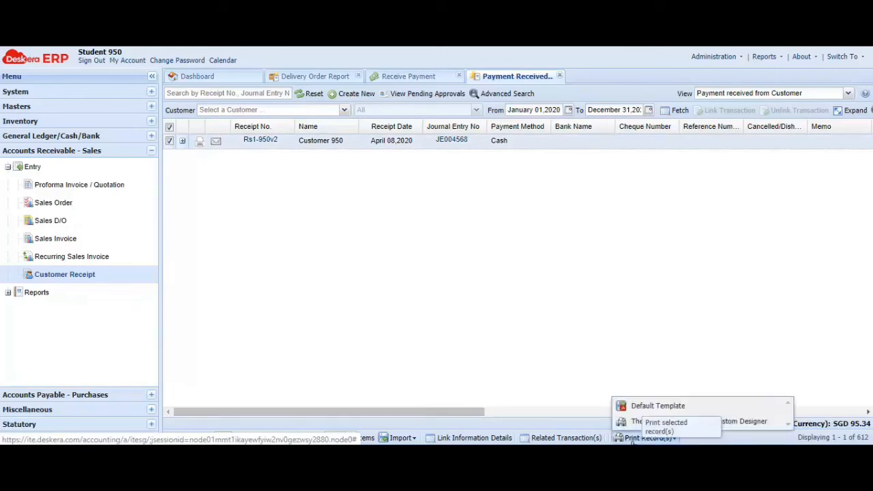
pyautogui.click(639, 407)
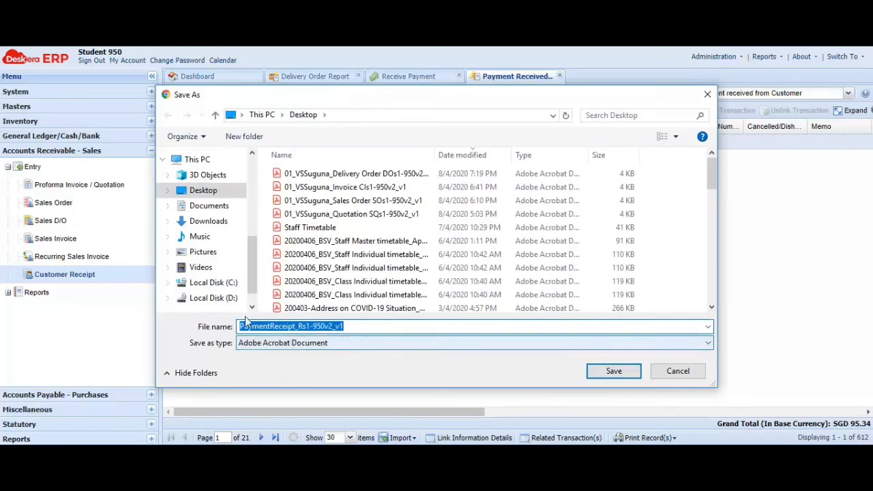
# - Prefix the payment receipt PDF's file name with 01_, the preparer's name and an underscore, and save it to the Desktop
pyautogui.click(241, 326)
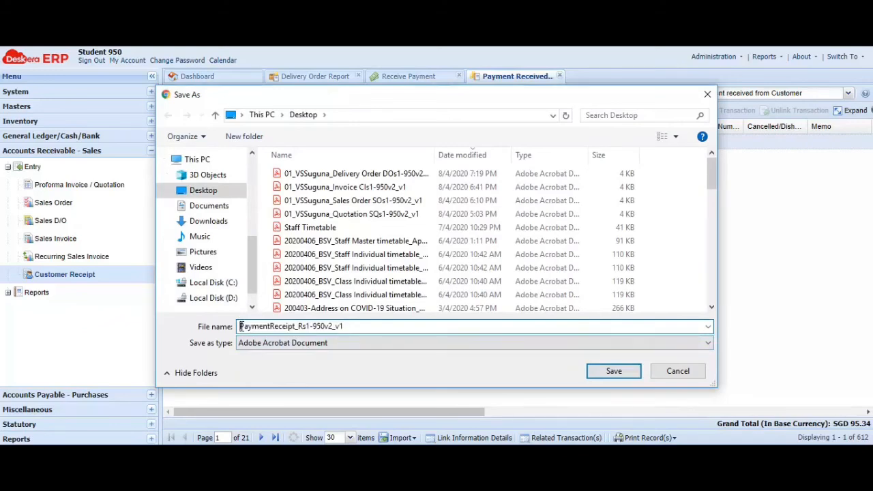
pyautogui.write('01_')
pyautogui.write('VSSugun')
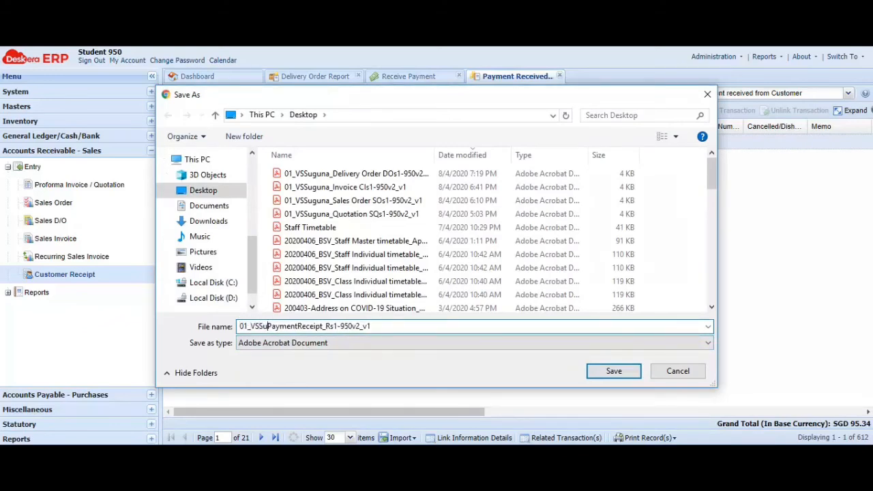
pyautogui.write('a_')
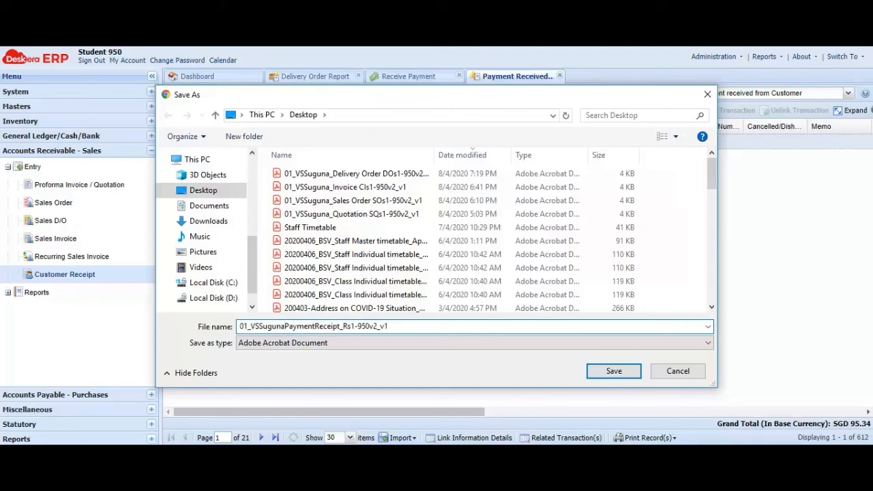
pyautogui.press('Return')
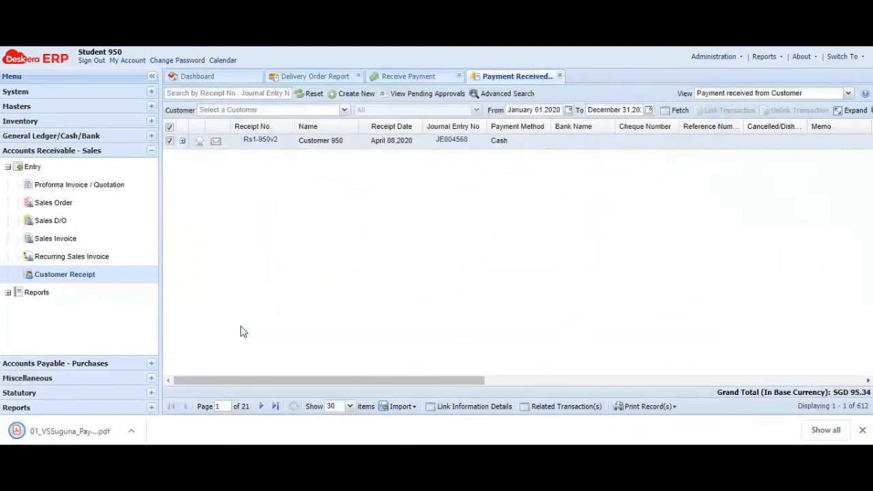